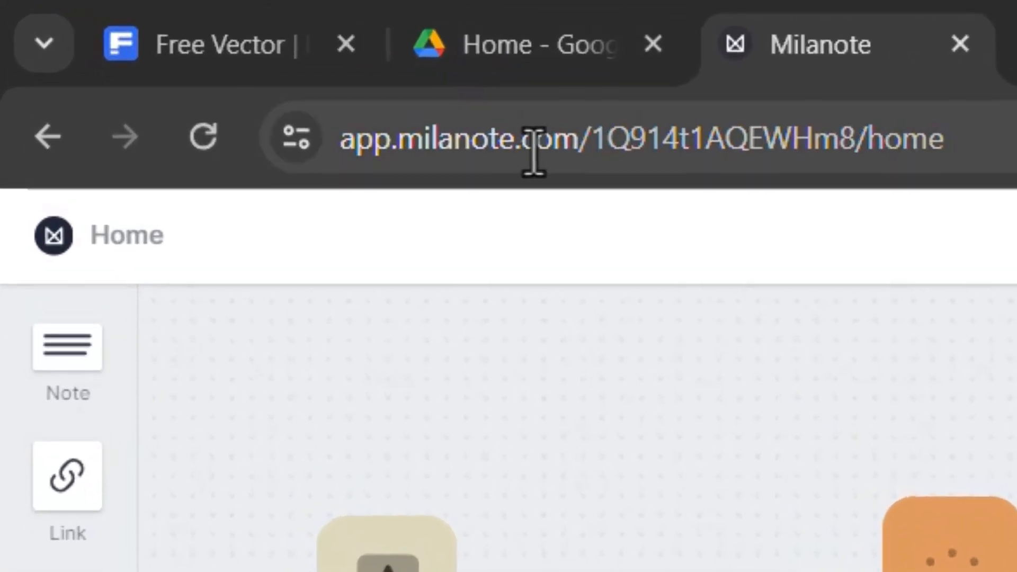
Add a new board to the home canvas, in the empty area below the scrum master animation board
drag(581, 151, 330, 154)
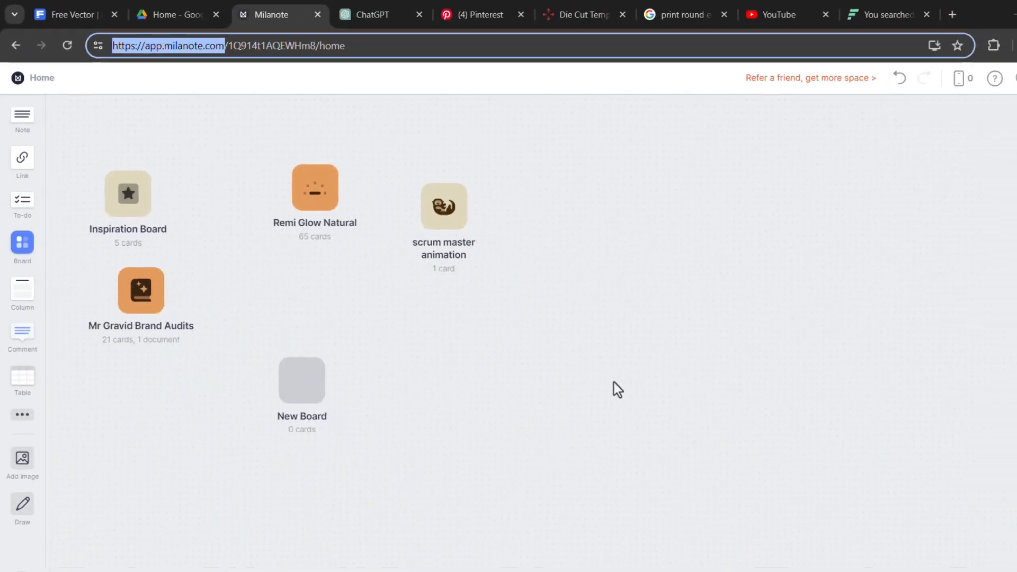
drag(20, 241, 500, 293)
click(596, 316)
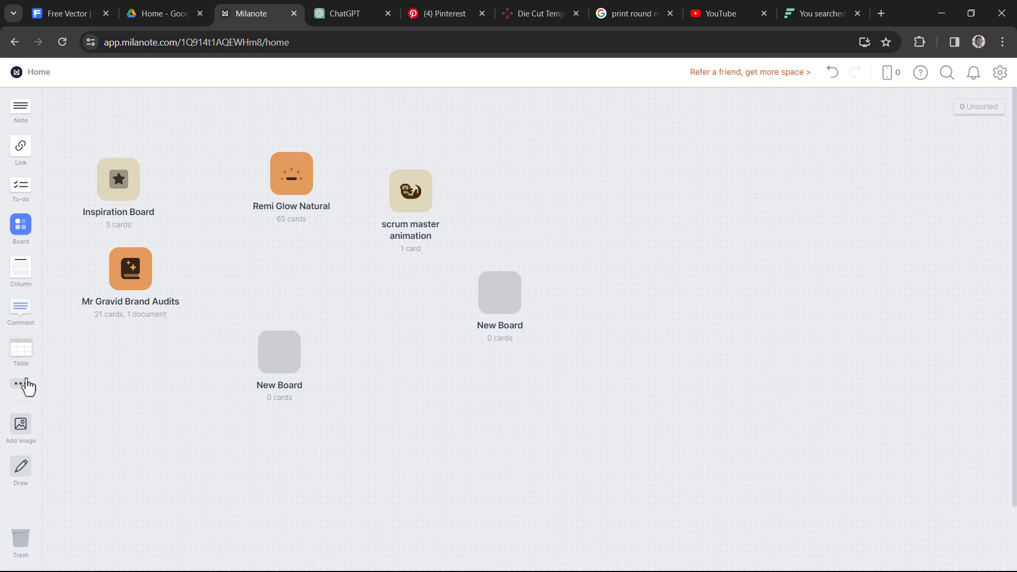
Add a table to the empty area below the new board and enlarge it to five columns and six rows
drag(29, 371, 606, 418)
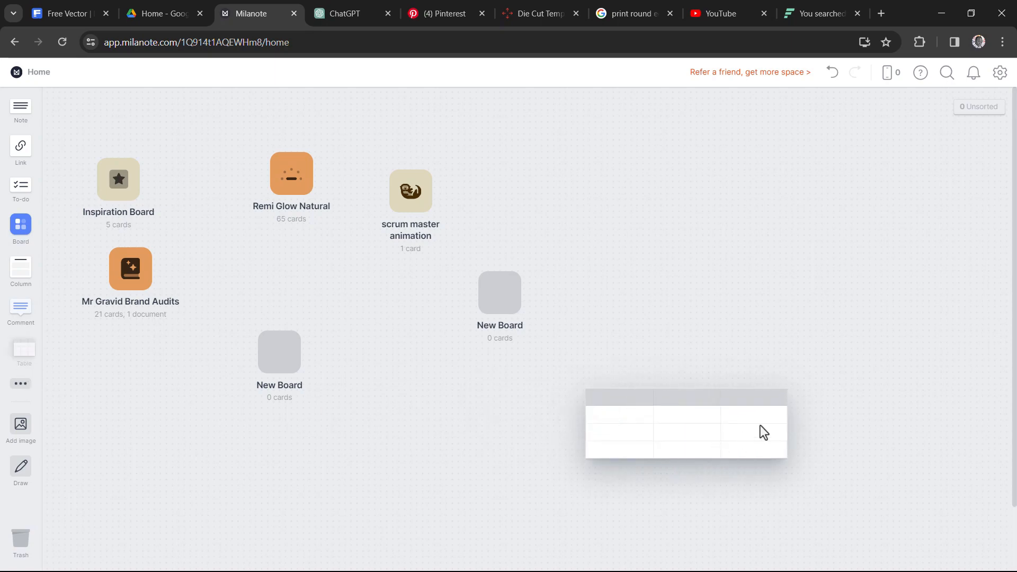
drag(783, 459, 920, 511)
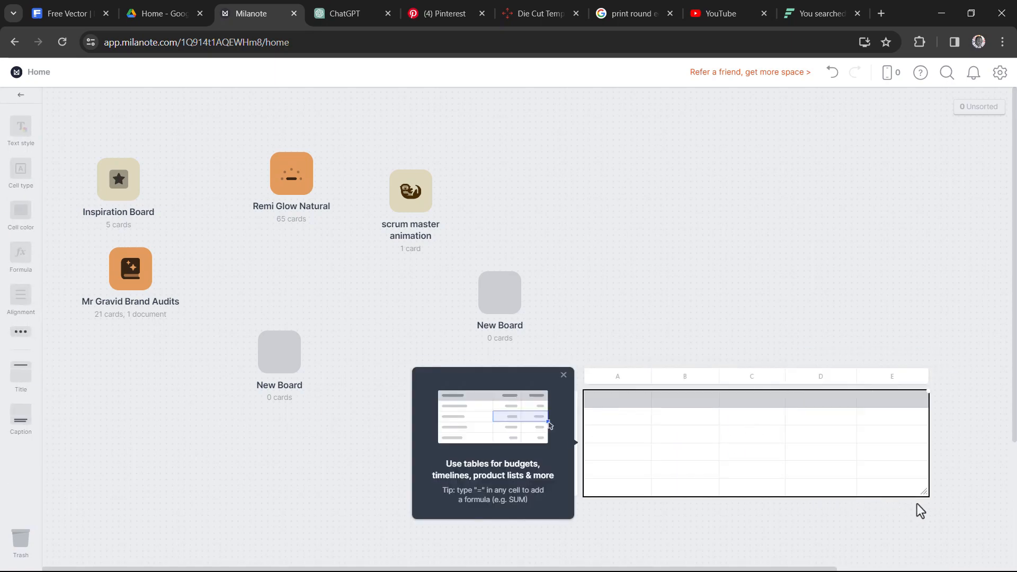
click(733, 287)
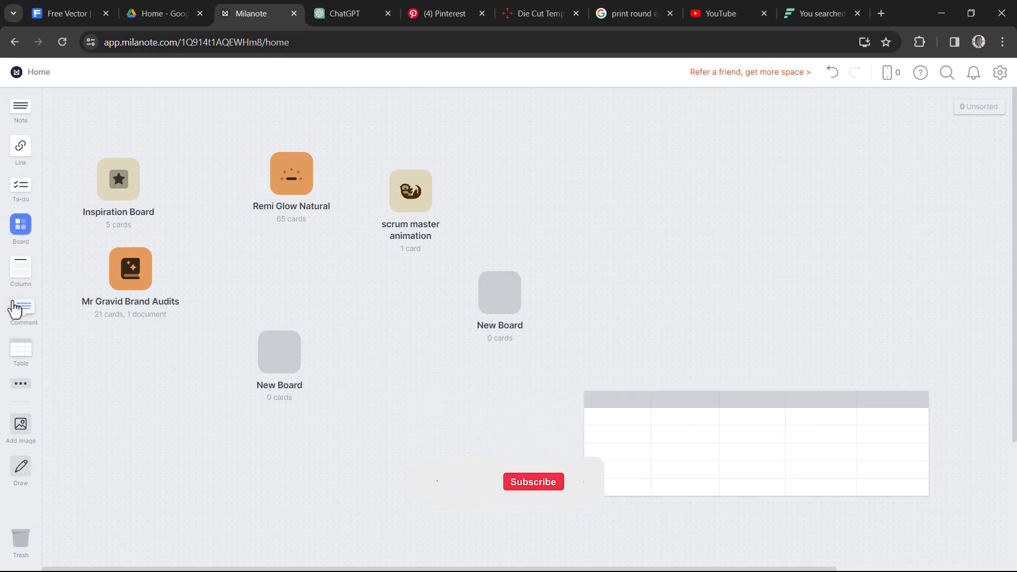
Open the new board beside the table and rename it "gift branding"
click(500, 300)
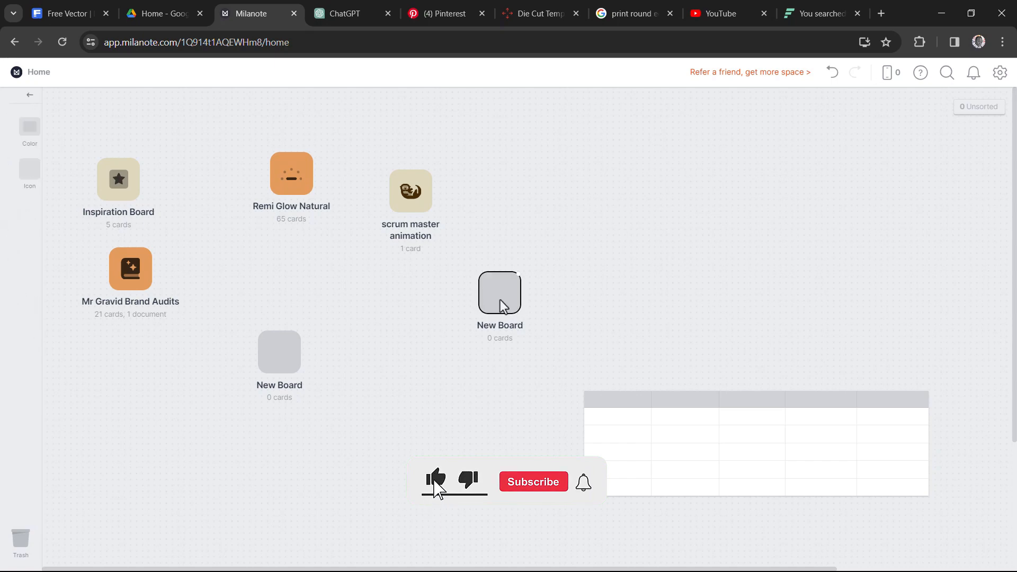
click(501, 300)
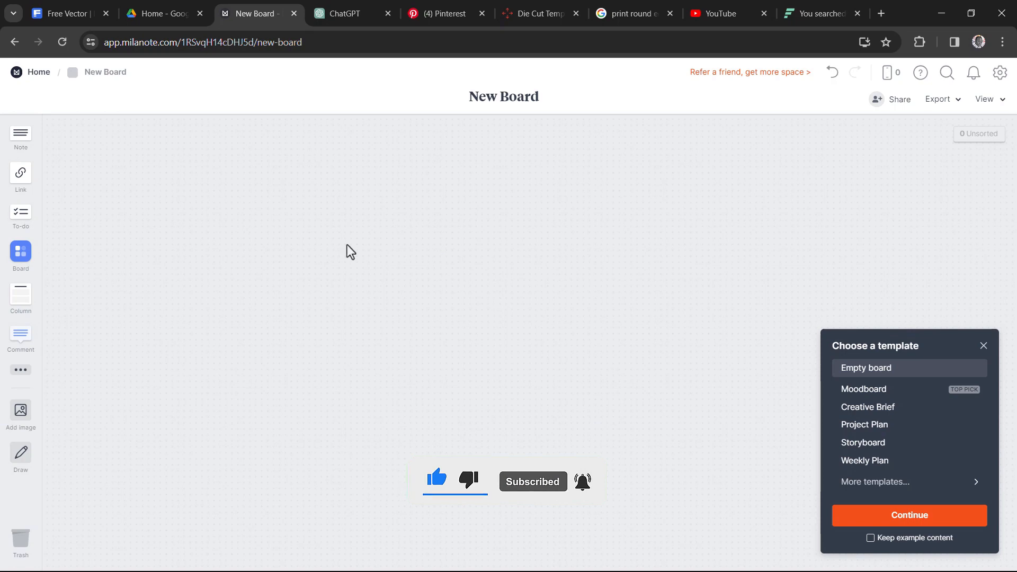
click(504, 98)
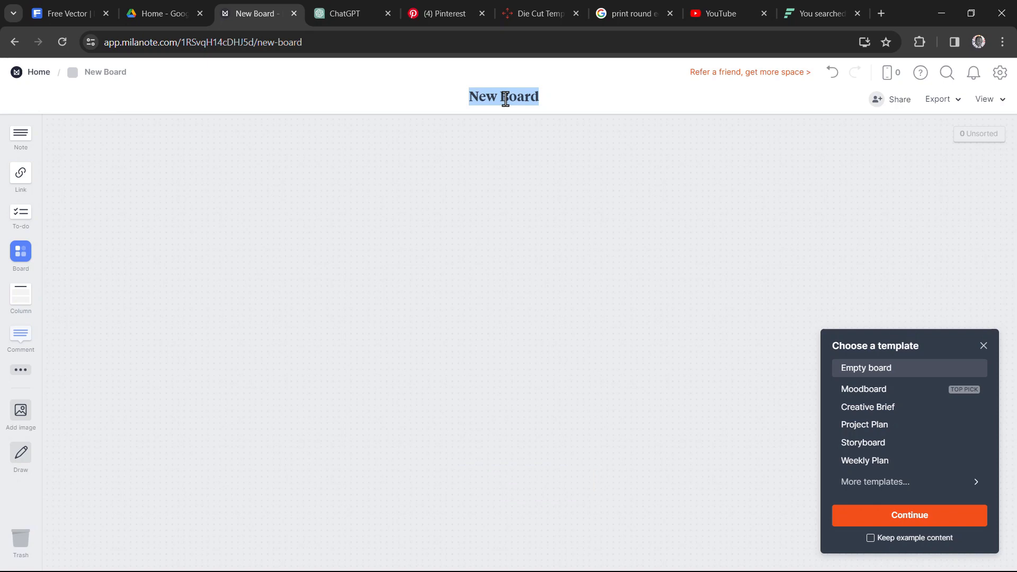
text(gift)
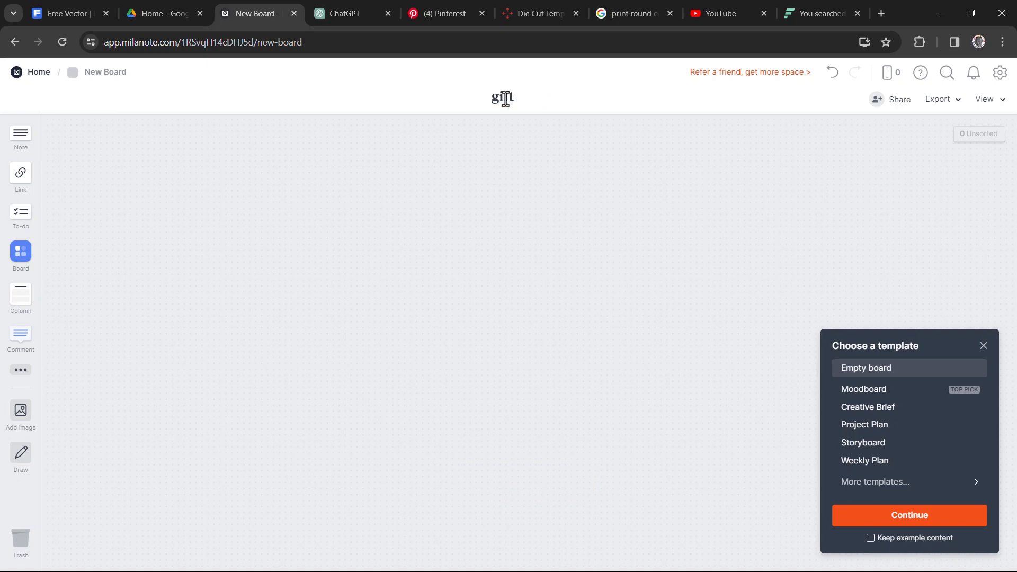
text( branding)
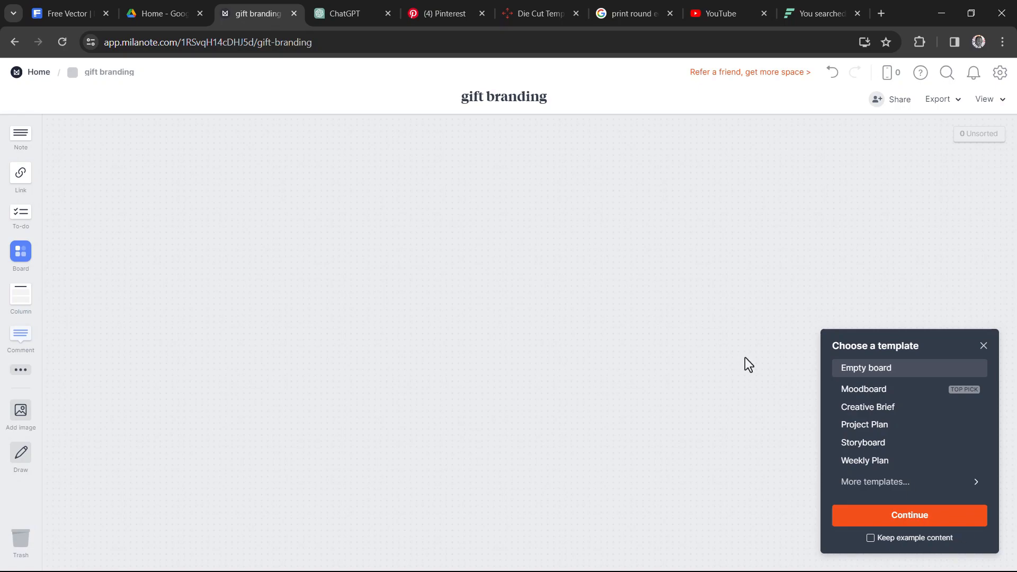
Bring the Yoni Oil bottle image from the file window onto the board and position it left of the board's centre
key(alt+Tab)
drag(459, 152, 460, 304)
key(alt+Tab)
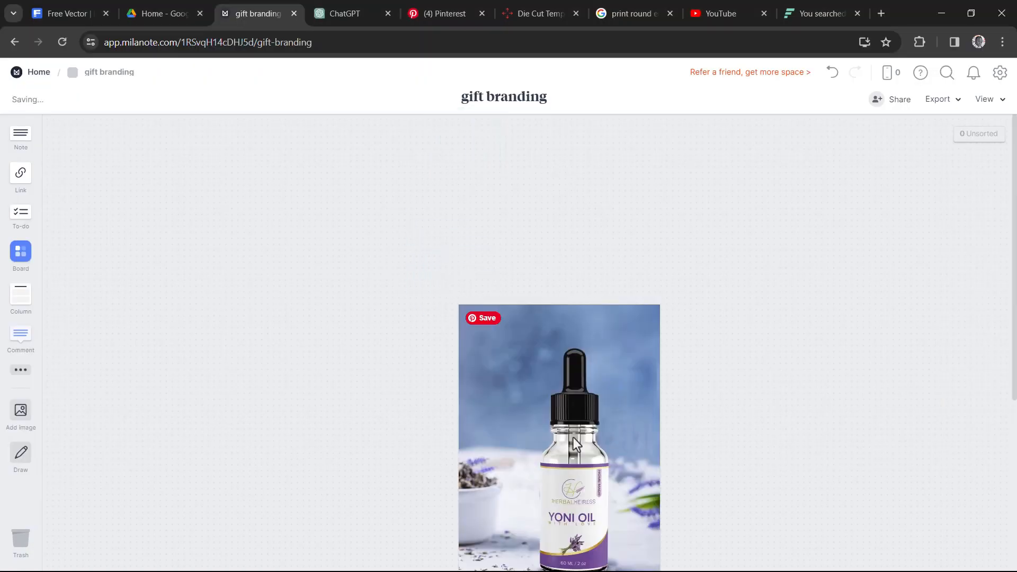
drag(573, 437, 637, 323)
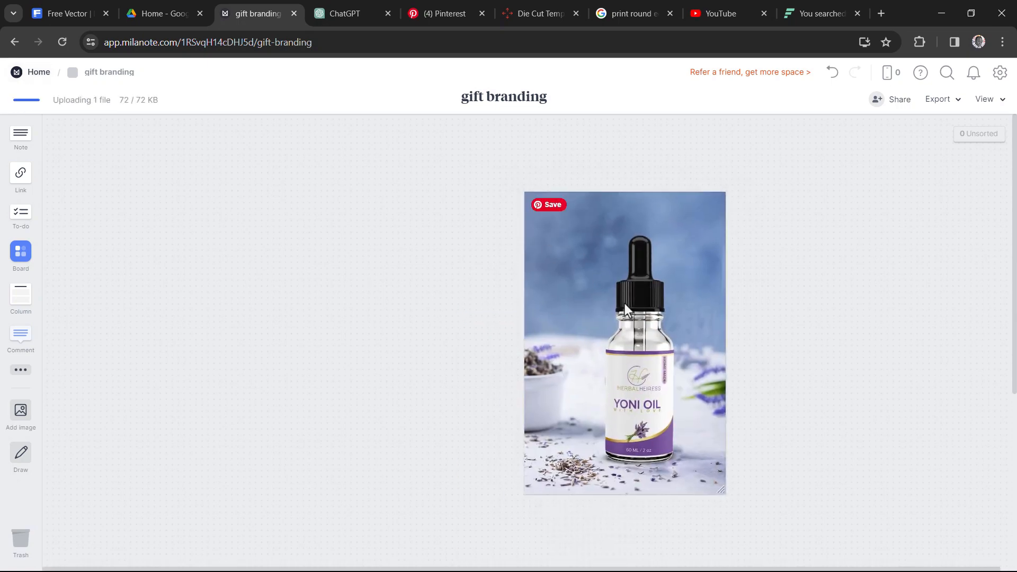
drag(597, 277, 385, 258)
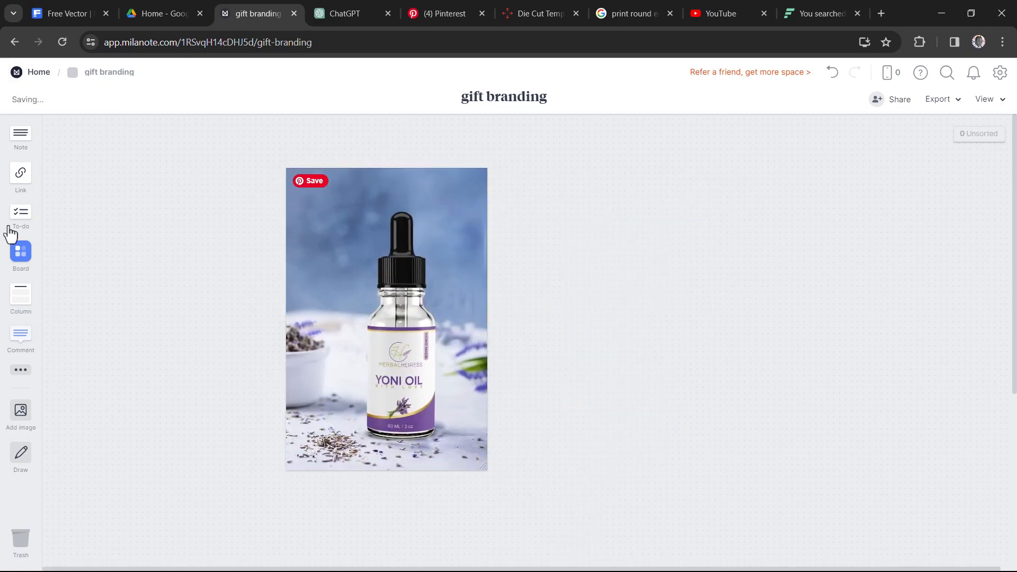
Add a note reading "yoni oil" that overlaps the right edge of the bottle image
drag(17, 140, 510, 264)
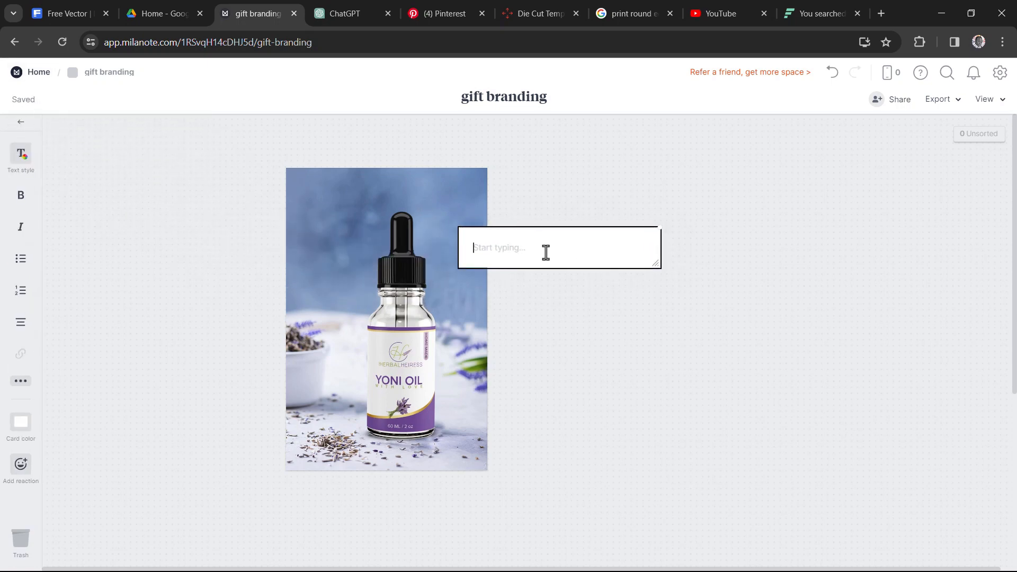
text(yoni oil)
click(573, 208)
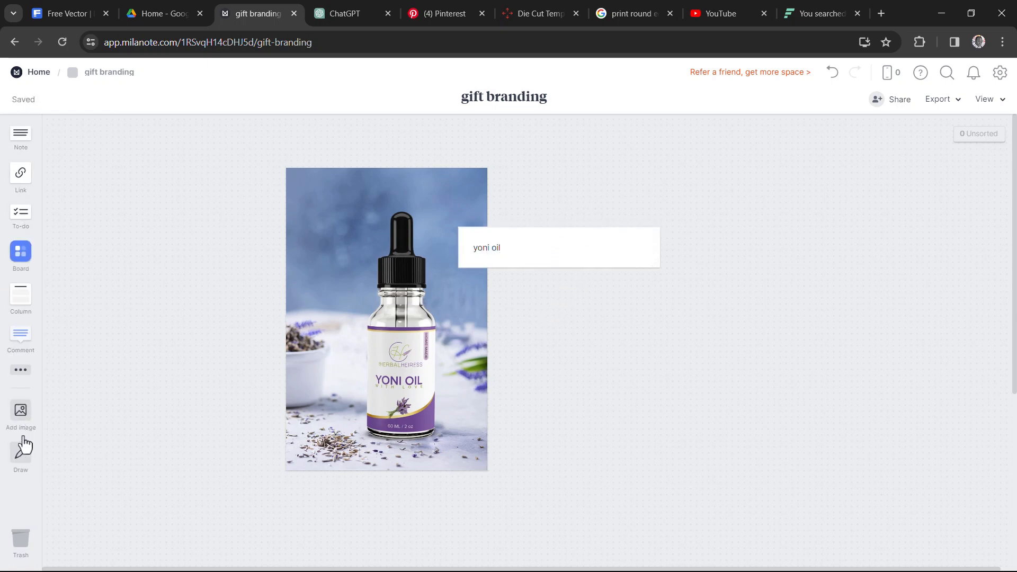
Draw a freehand wavy line from the bottle image across the empty area to its right and save the drawing
click(20, 467)
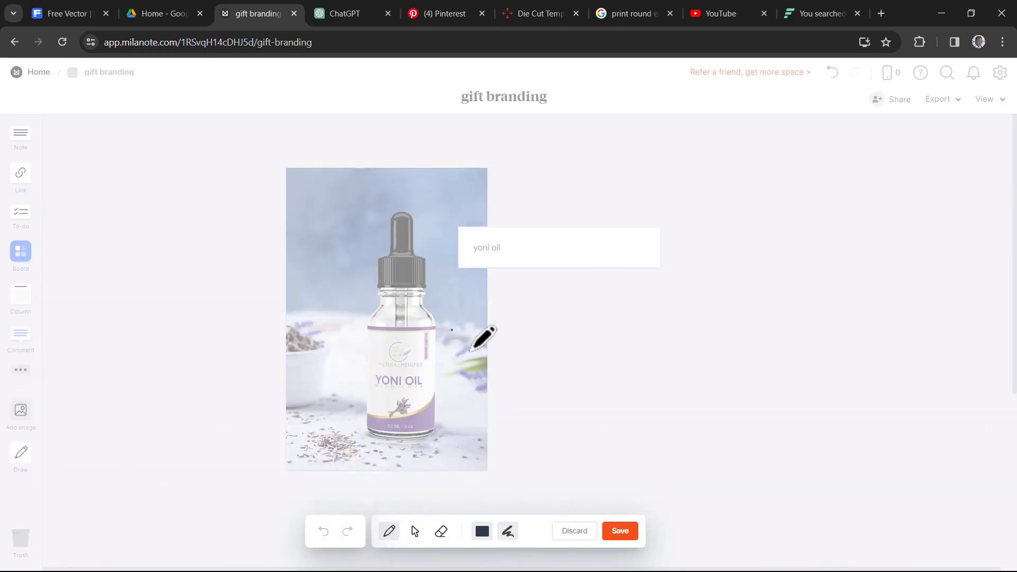
drag(451, 330, 814, 335)
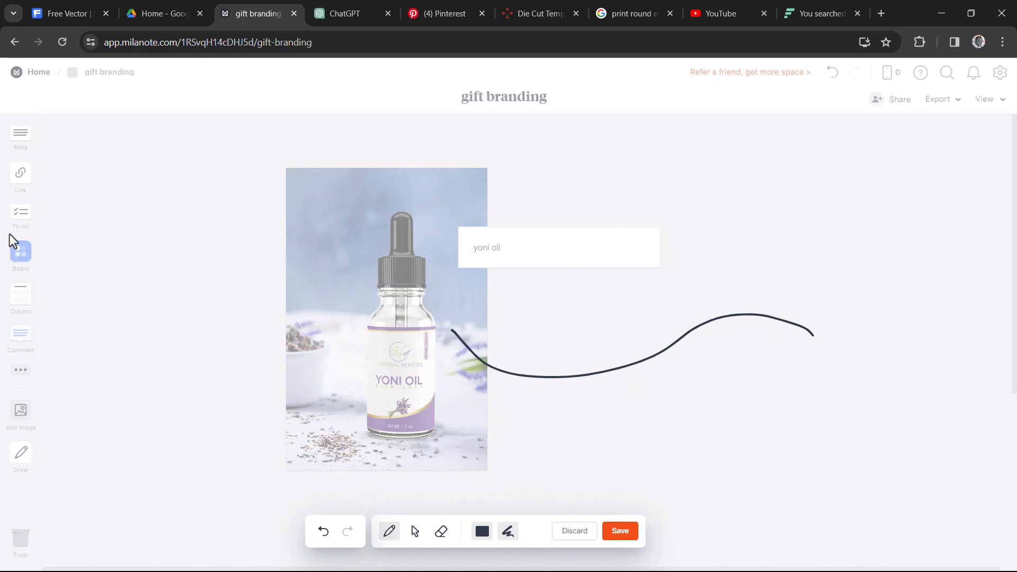
click(615, 536)
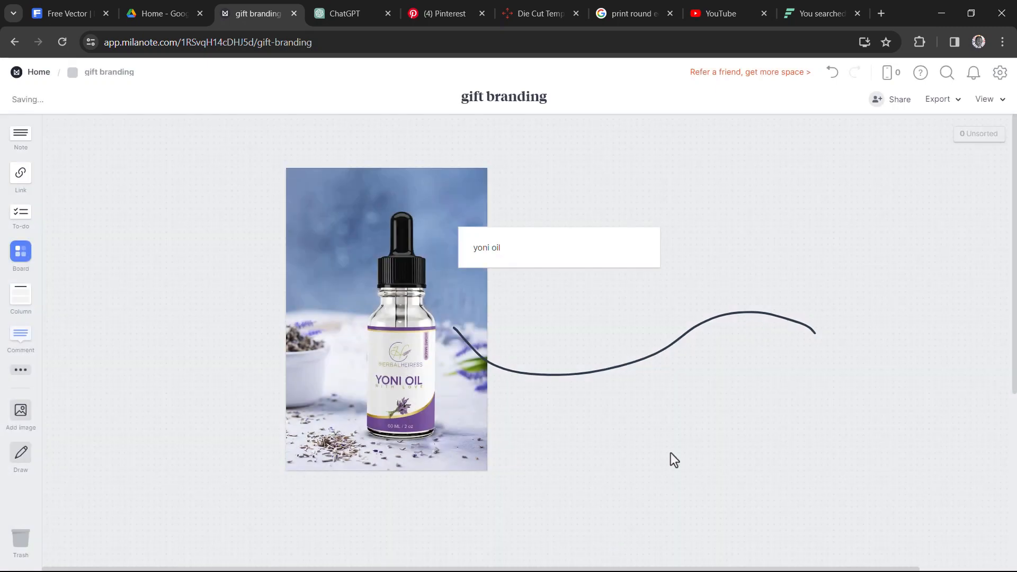
Duplicate the bottle image and place the copy over the right end of the wavy line
click(367, 284)
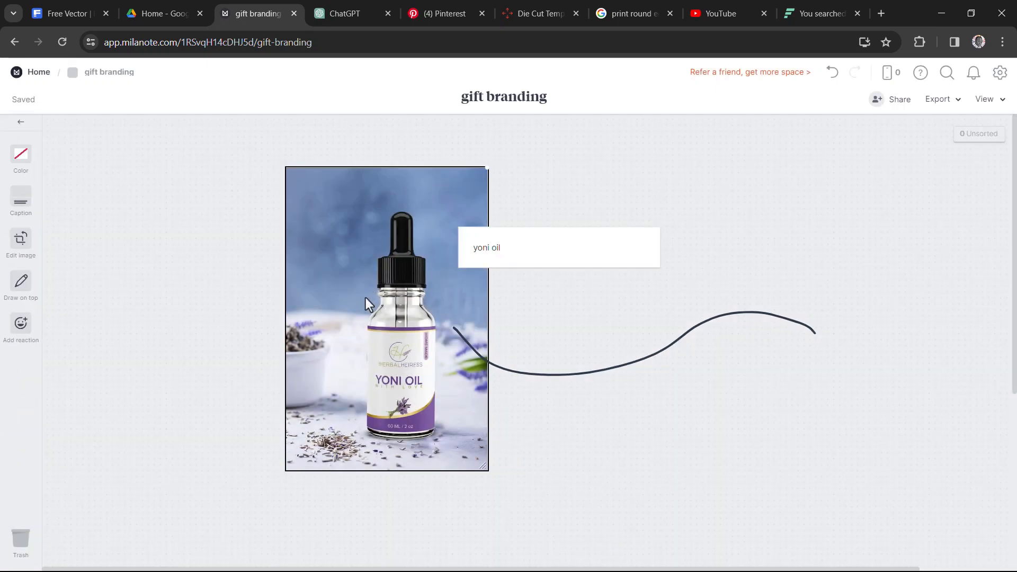
drag(365, 298, 828, 324)
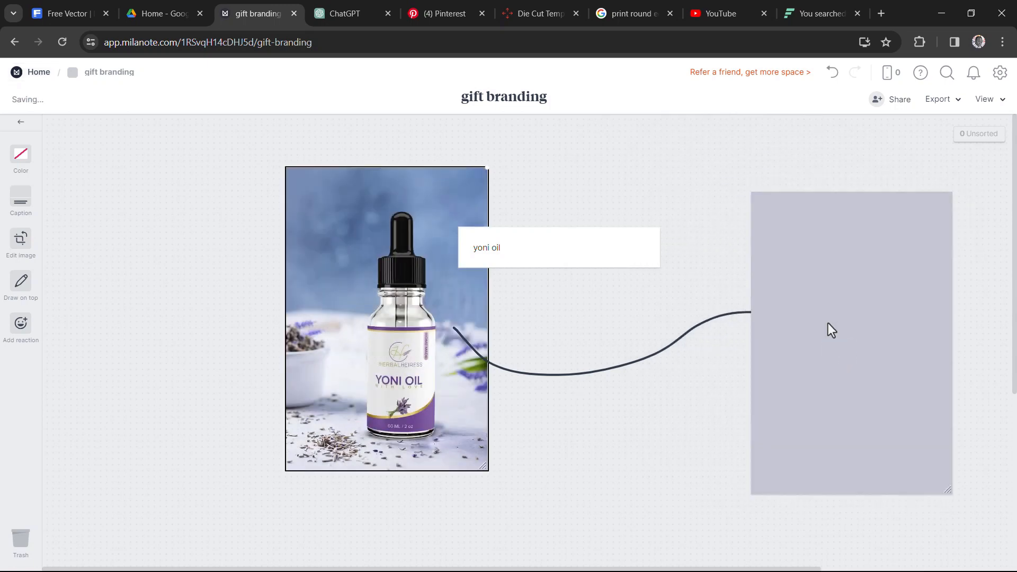
click(636, 322)
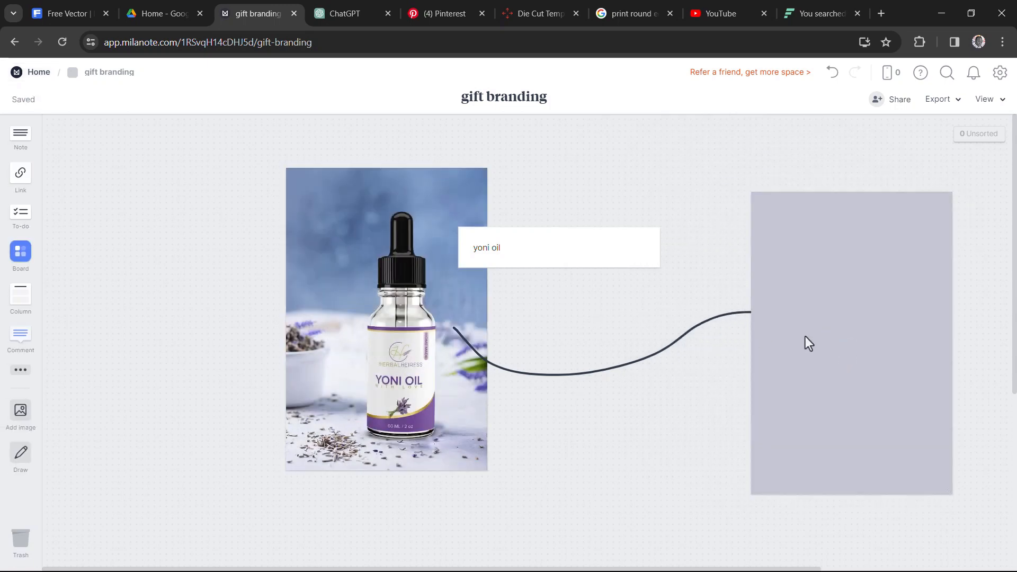
click(805, 337)
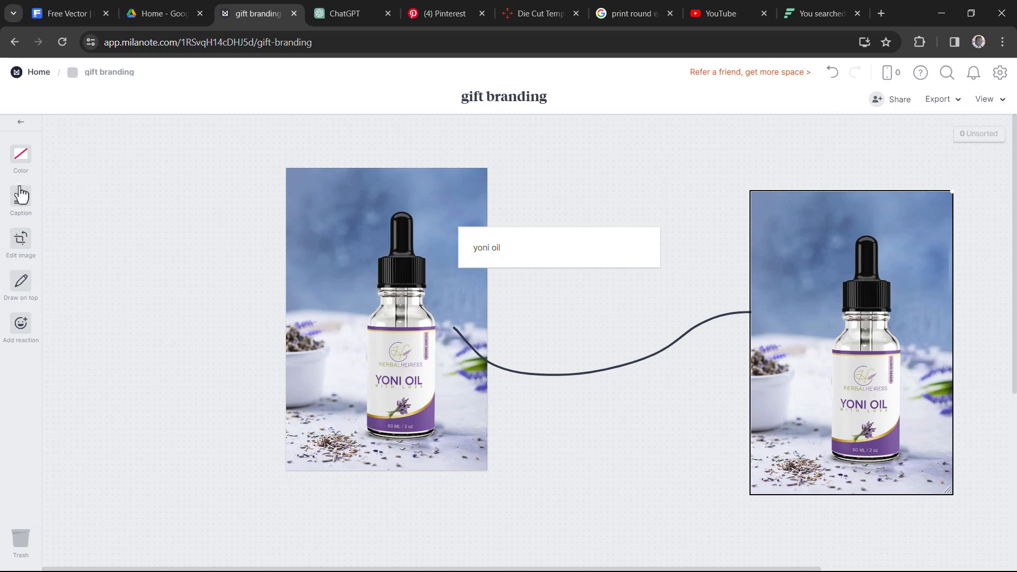
click(20, 124)
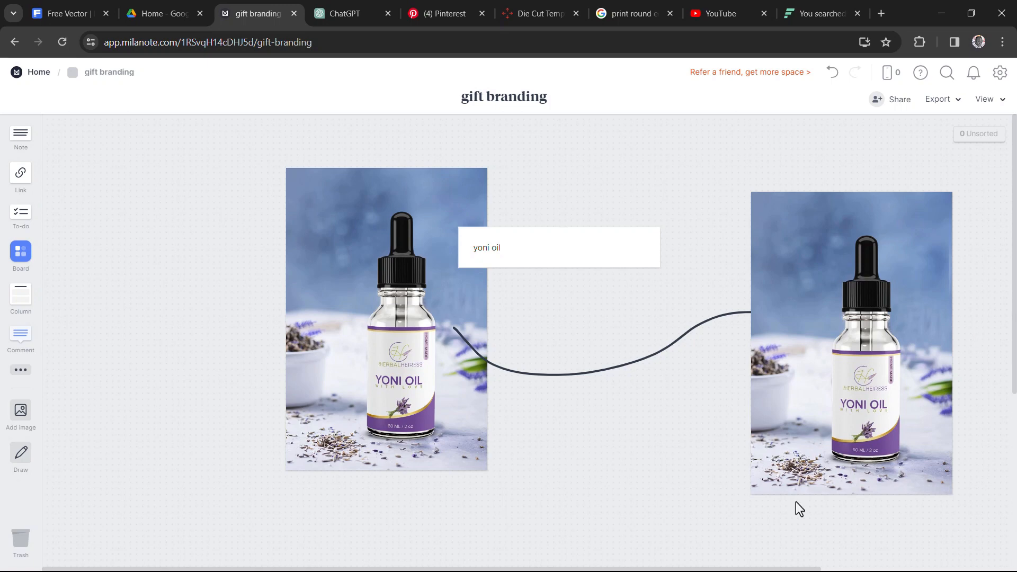
Add a to-do list to the left of the first bottle image with the first task "get insoiration"
drag(25, 223, 134, 278)
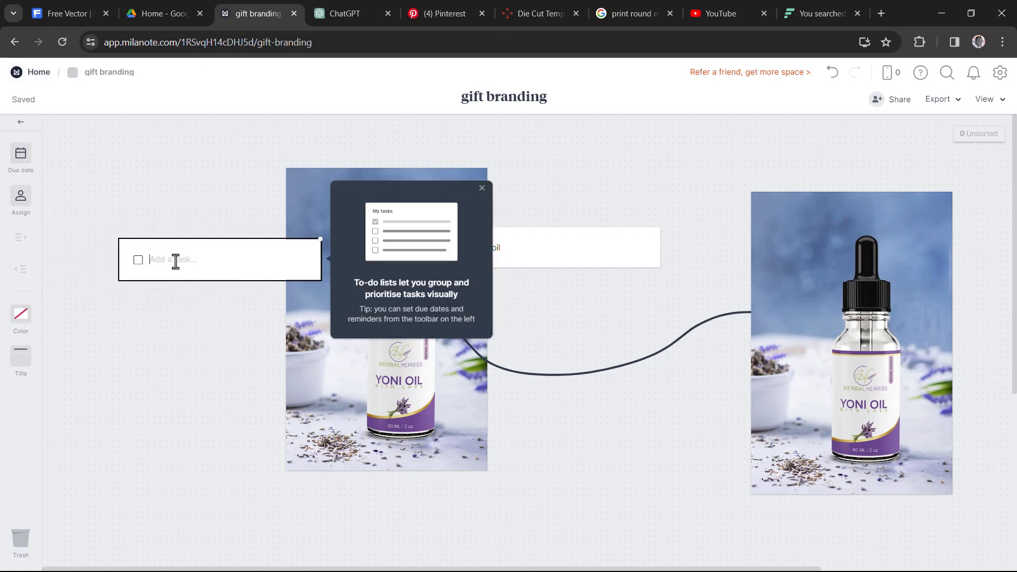
text(get inspiration)
key(Return)
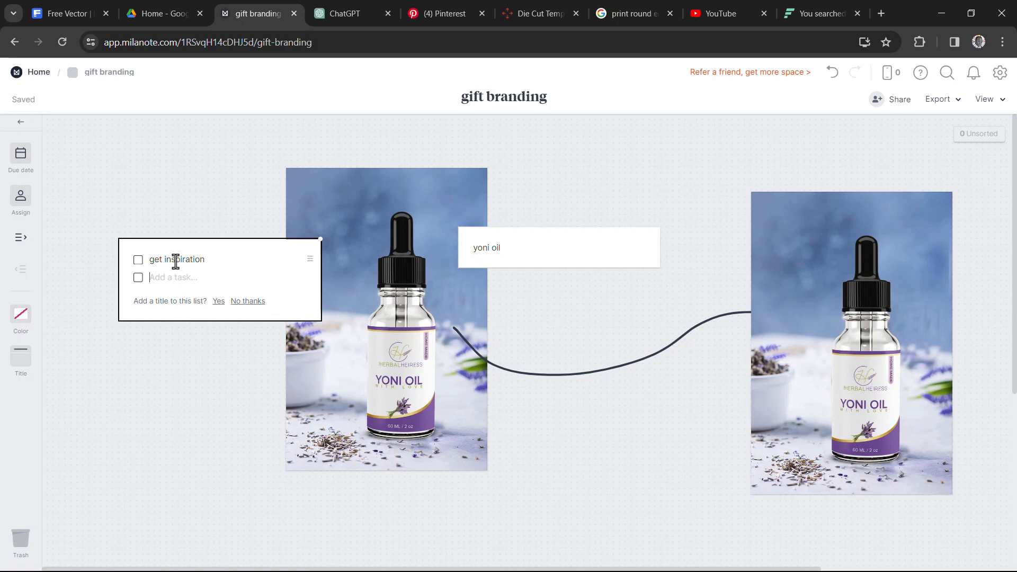
Enter "carry client along" as the second task in the to-do list
text(carry client along)
key(Return)
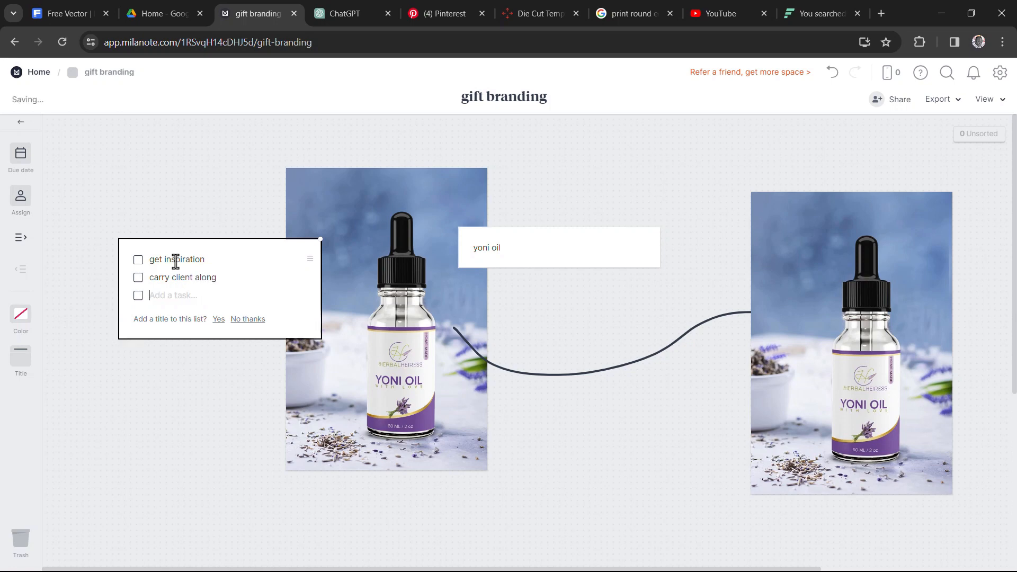
Enter a third task and correct its spelling so that it reads "download mock ups"
text(donwload mock ups)
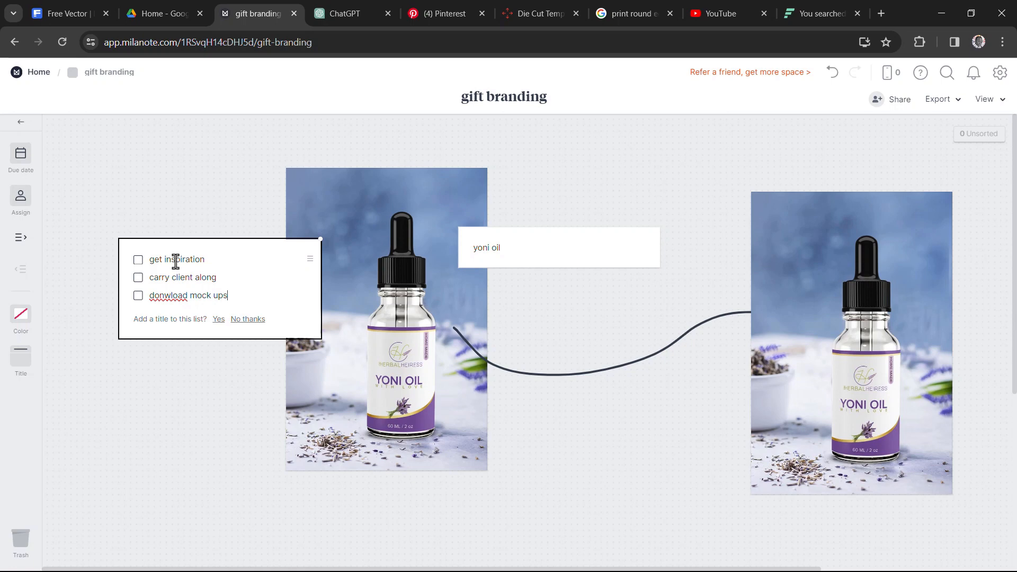
right_click(167, 295)
click(243, 47)
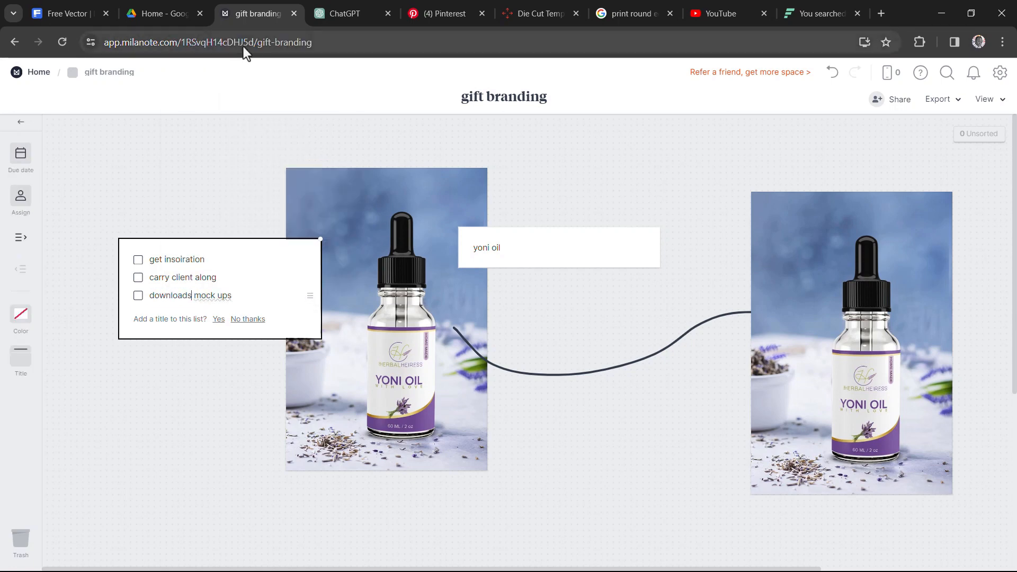
key(BackSpace)
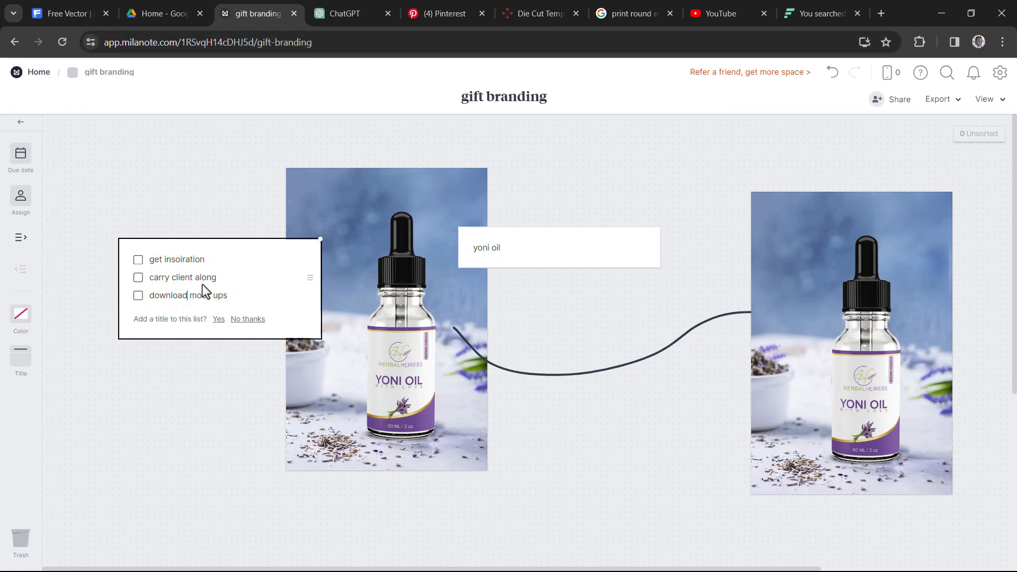
click(242, 177)
Move the to-do list up and left, clear of the bottle image, and mark its first task as done
drag(234, 262, 181, 160)
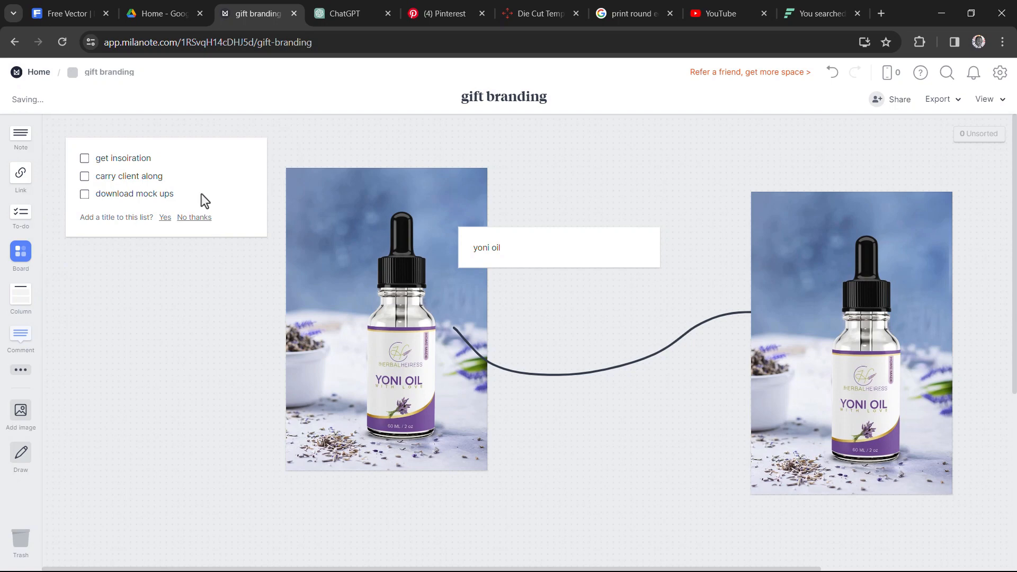
scroll(544, 318, down, 5)
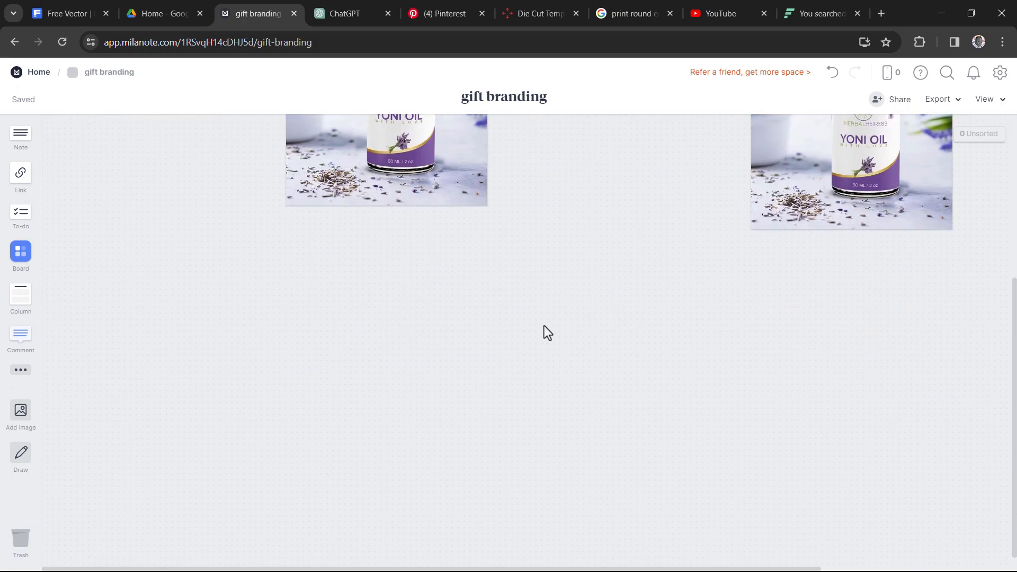
scroll(545, 329, up, 5)
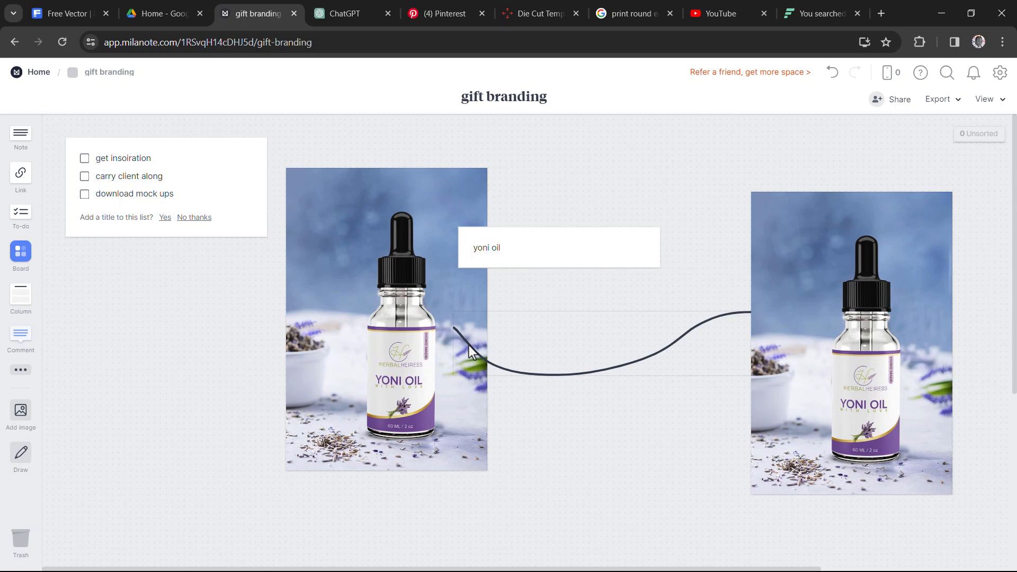
click(84, 159)
Add an empty comment card to the board and move it beneath the "yoni oil" note
drag(151, 331, 164, 311)
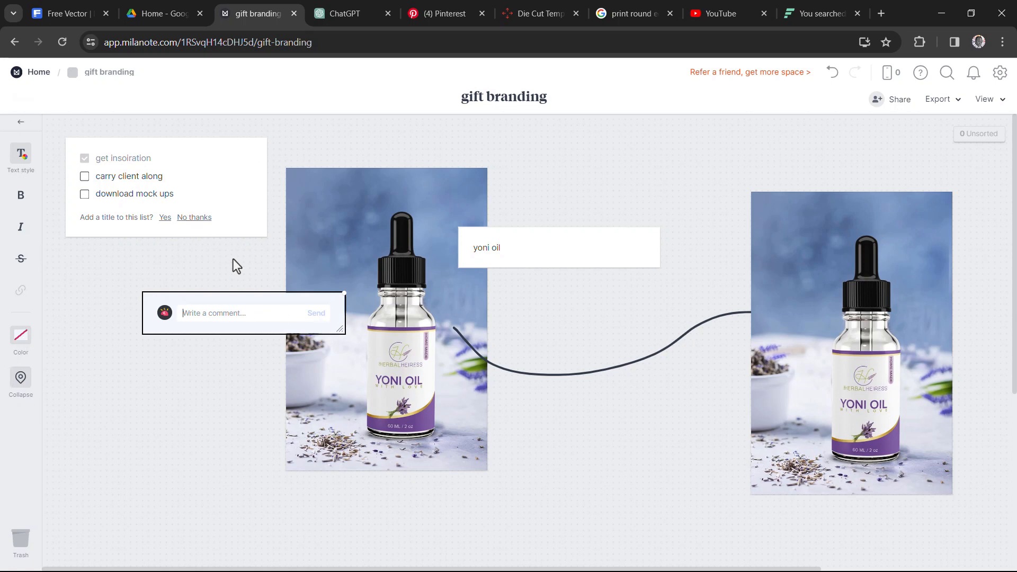
click(904, 102)
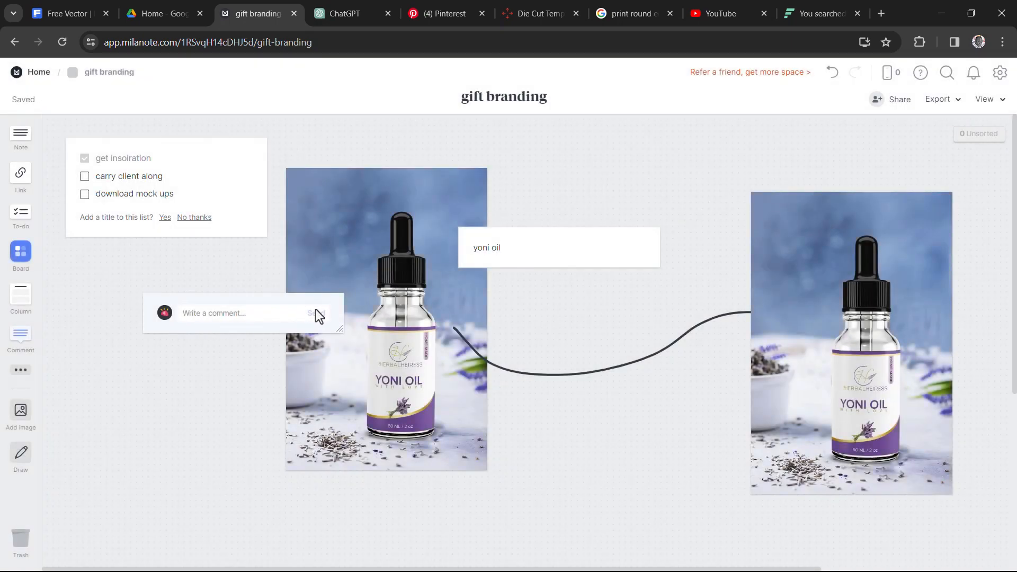
drag(328, 311, 616, 314)
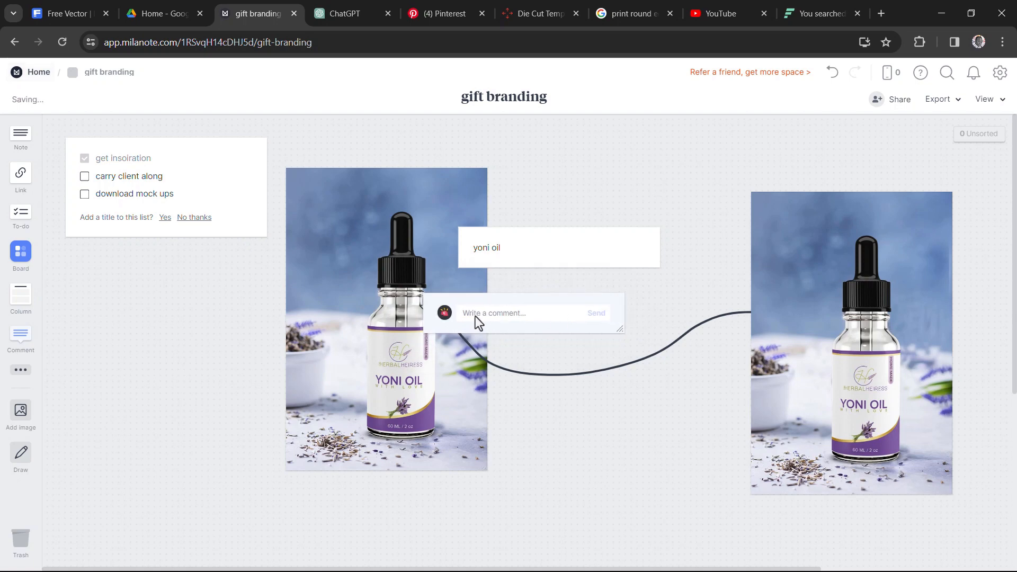
click(517, 316)
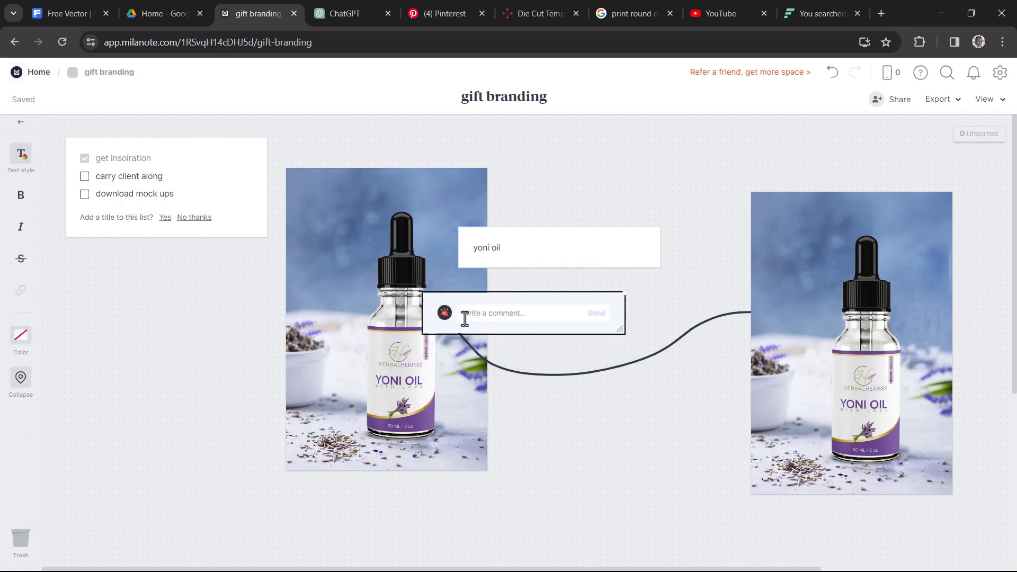
click(583, 203)
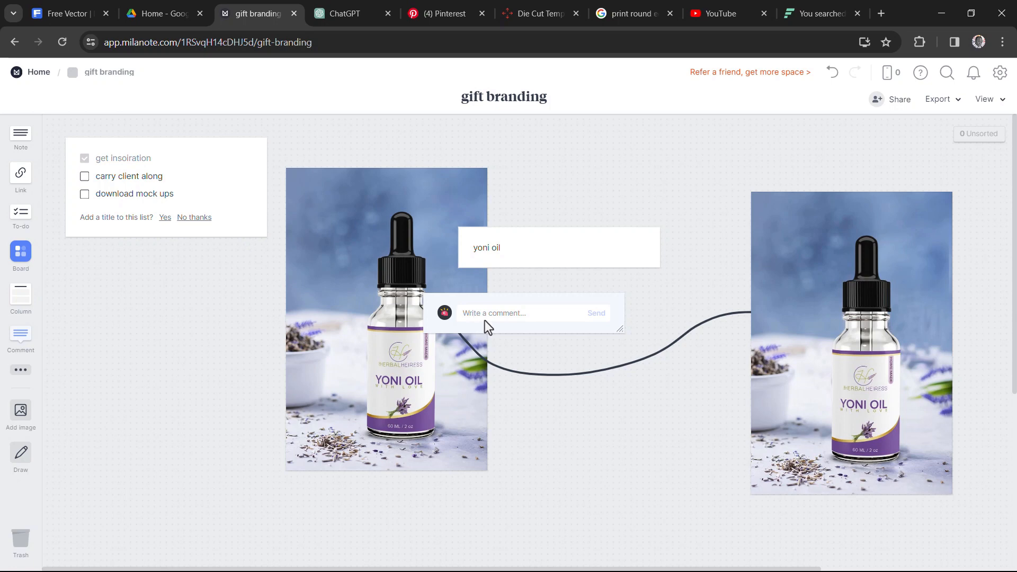
Set the zoom level of the gift branding board to 92%
click(994, 101)
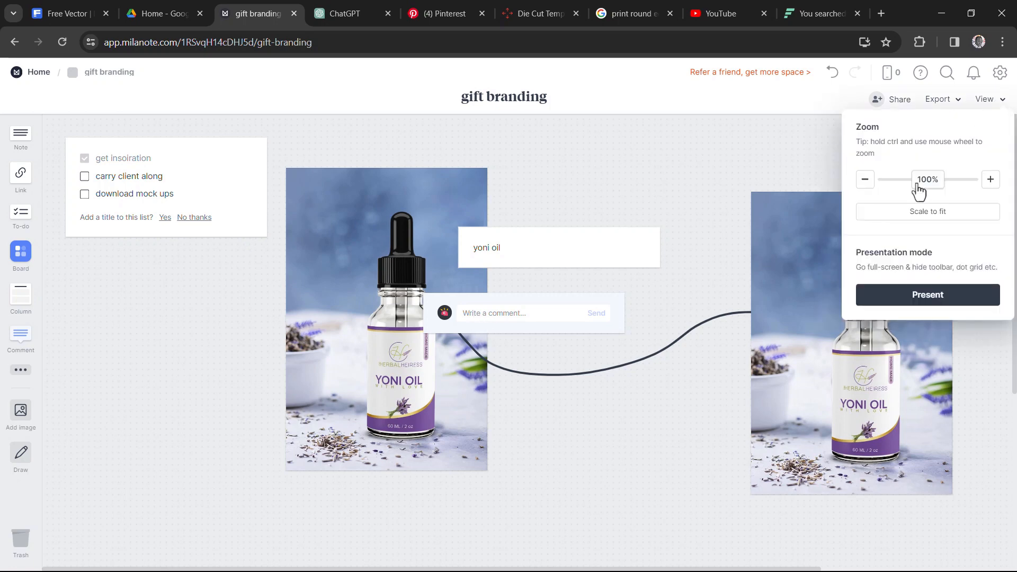
mouse_move(931, 190)
mouse_down()
mouse_move(947, 191)
mouse_move(878, 197)
mouse_move(916, 195)
mouse_up()
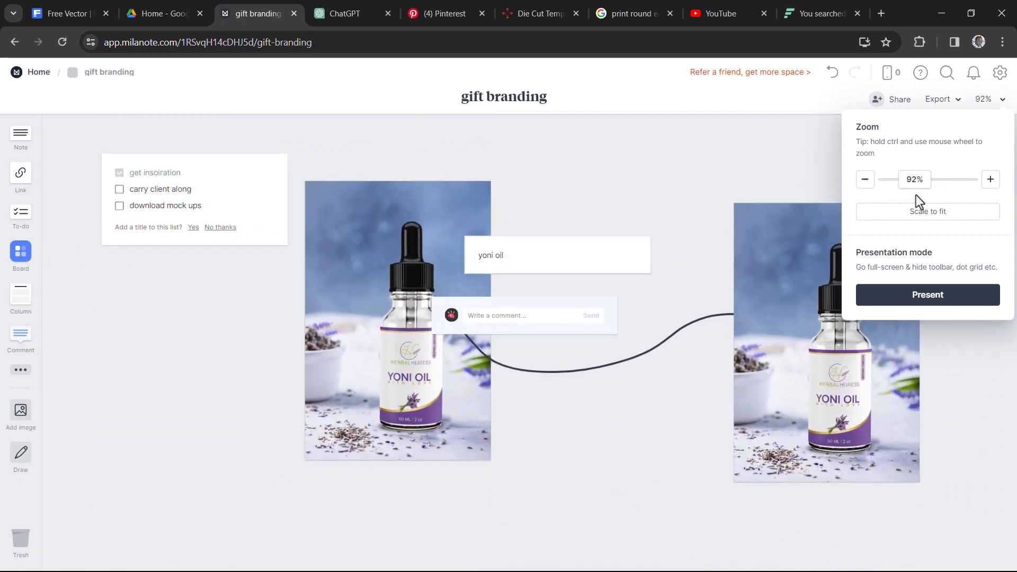
click(157, 342)
Leave the gift branding board for the home board and open the Remi Glow Natural board
click(31, 75)
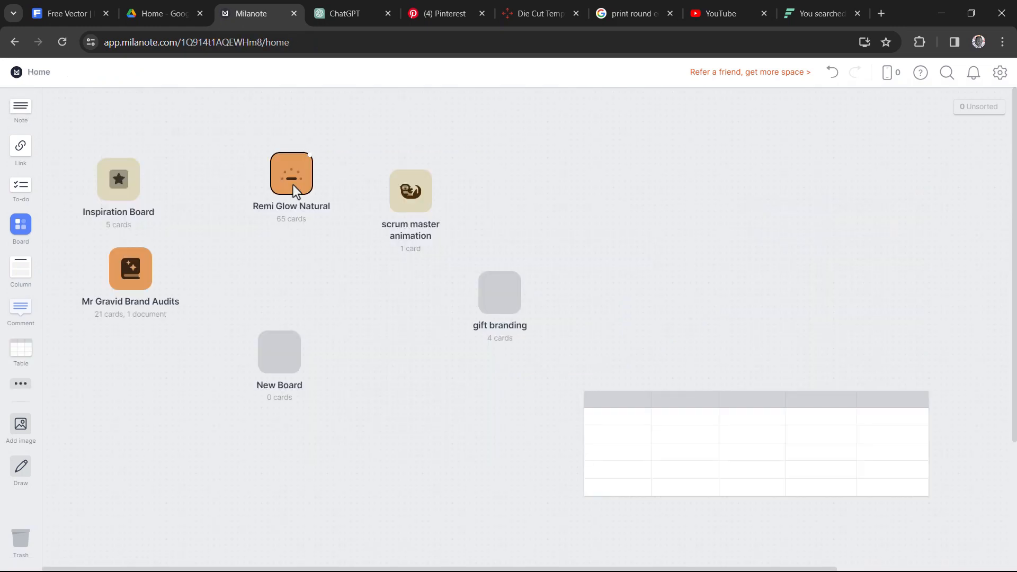
click(295, 191)
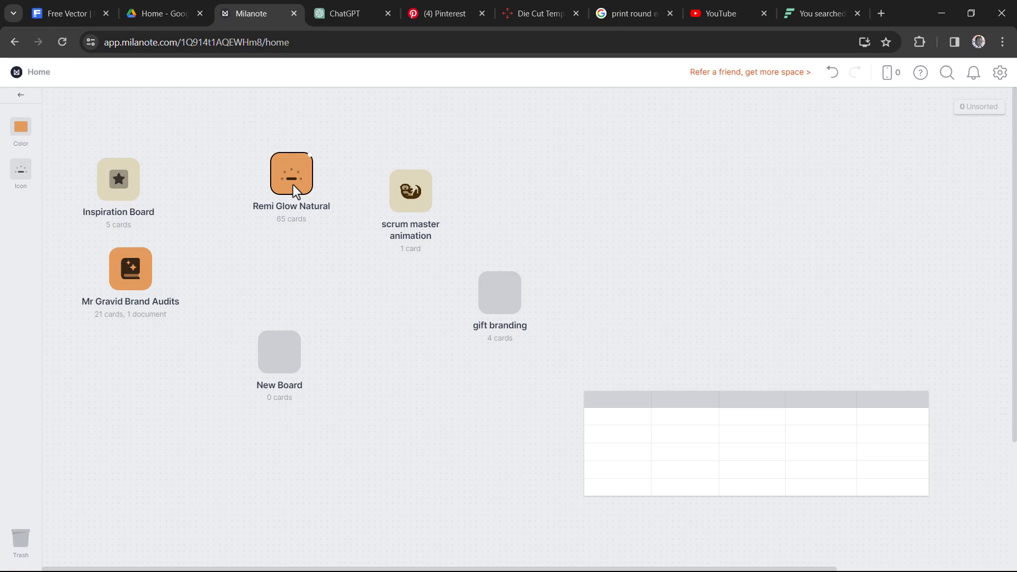
click(293, 186)
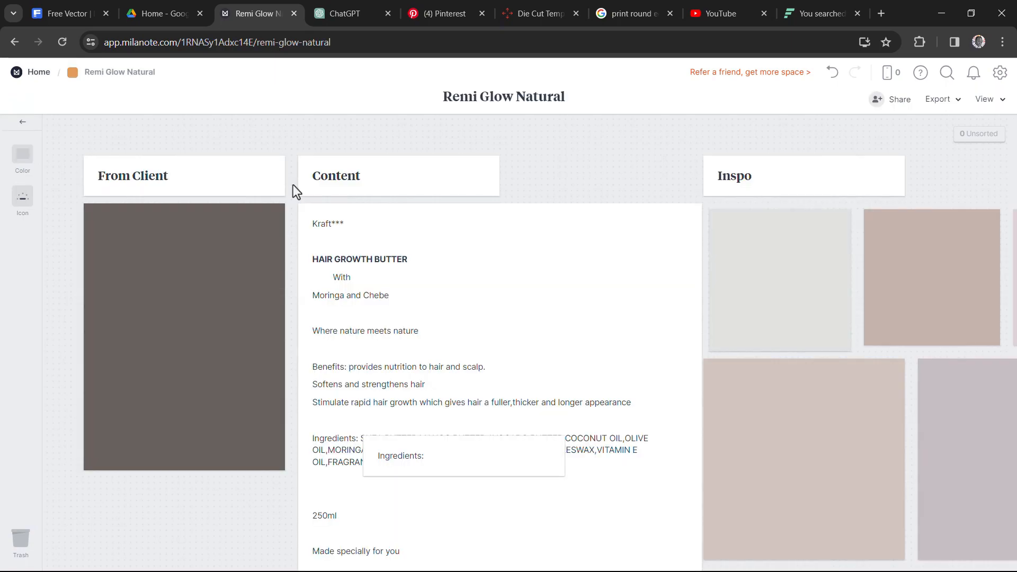
Look through the client, content and inspiration cards of the Remi Glow Natural board and return to the home board
scroll(472, 342, down, 10)
scroll(473, 345, up, 10)
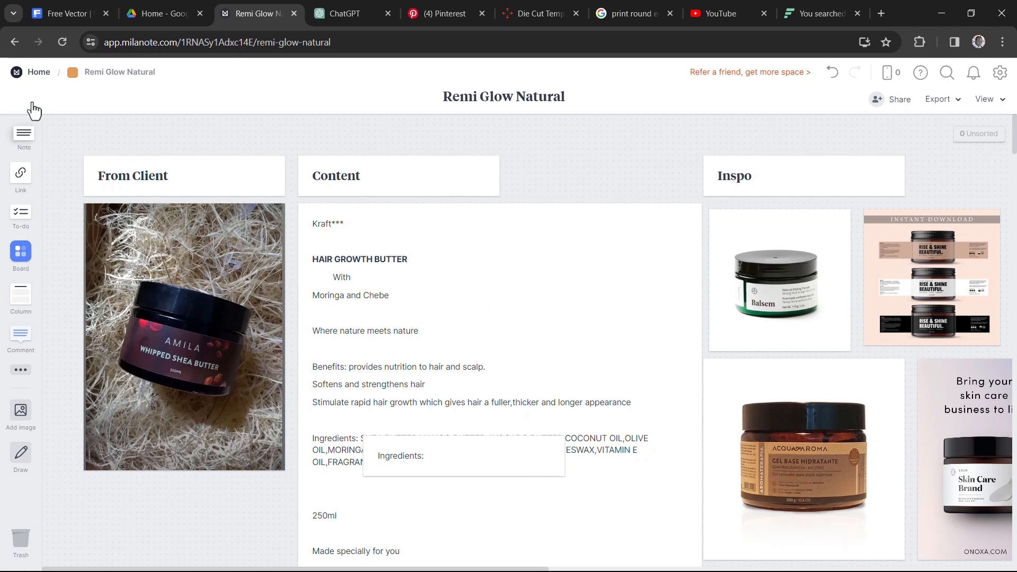
click(38, 72)
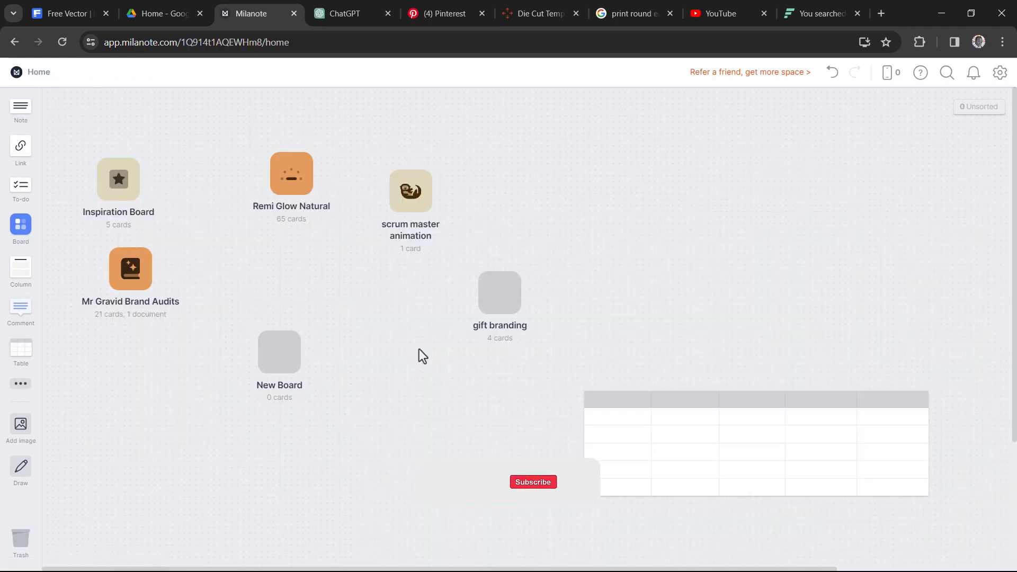